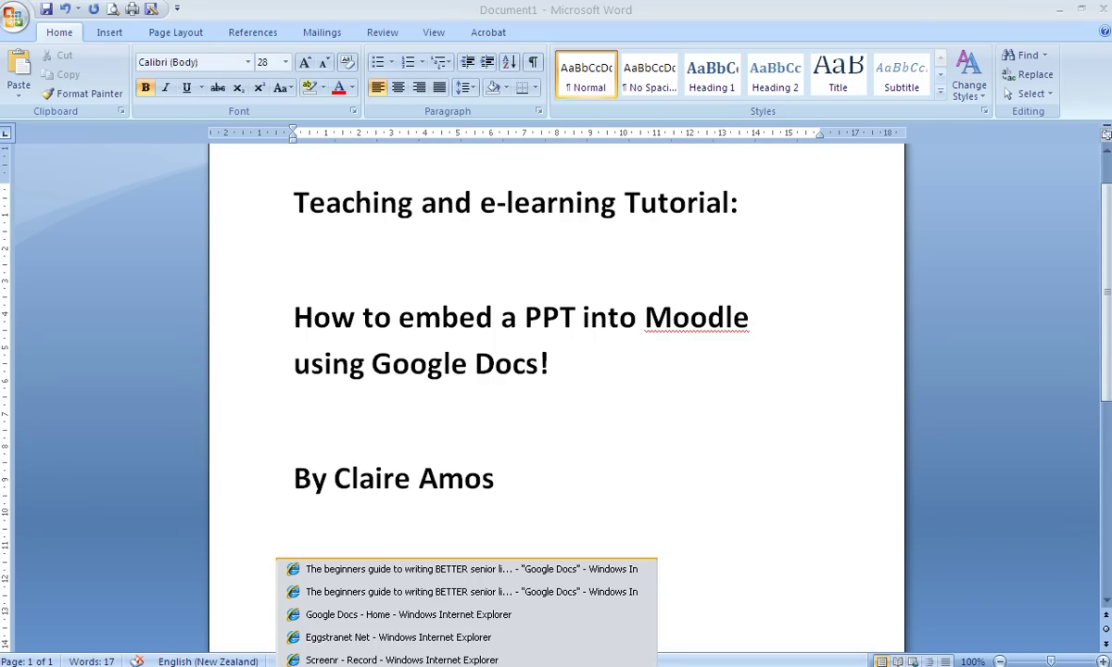
- Switch from the Word title page to the Google Docs home list in Internet Explorer
click(389, 616)
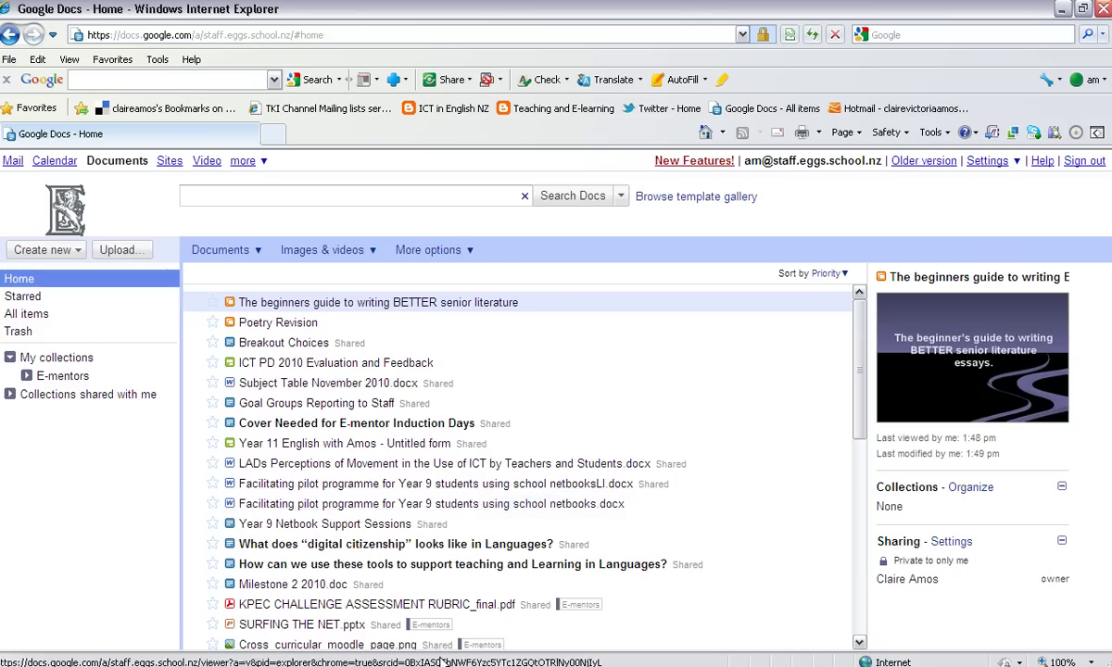
- Go to the Google Docs Upload page
click(117, 250)
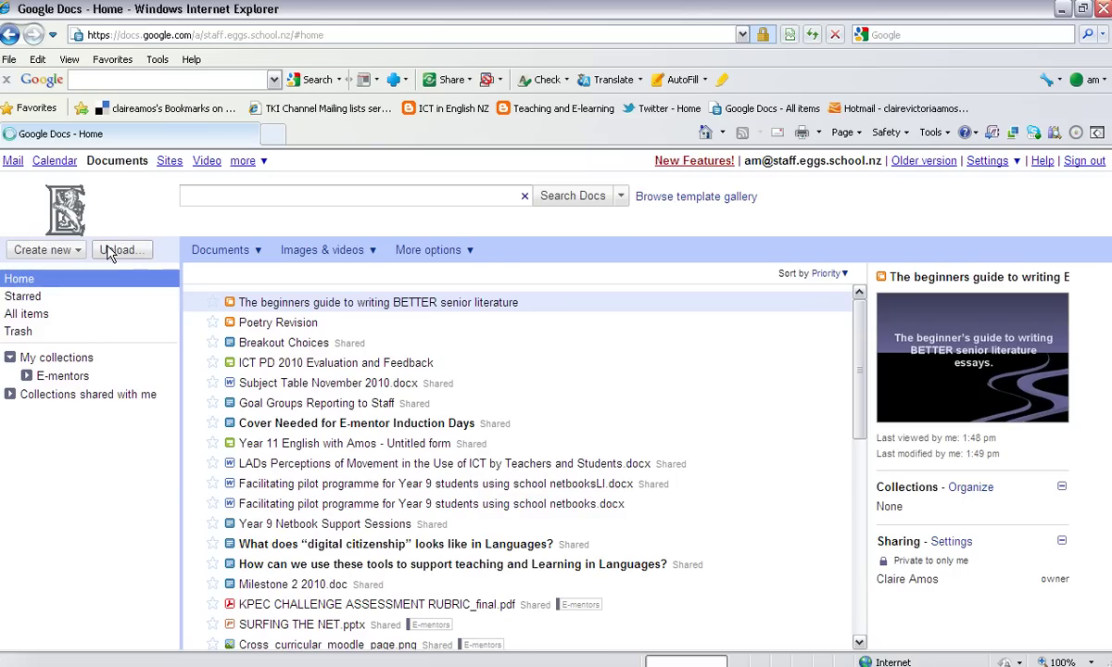
- Select 'The beginners guide to writing BETTER senior literature.ppt' and upload it to Google Docs
click(117, 431)
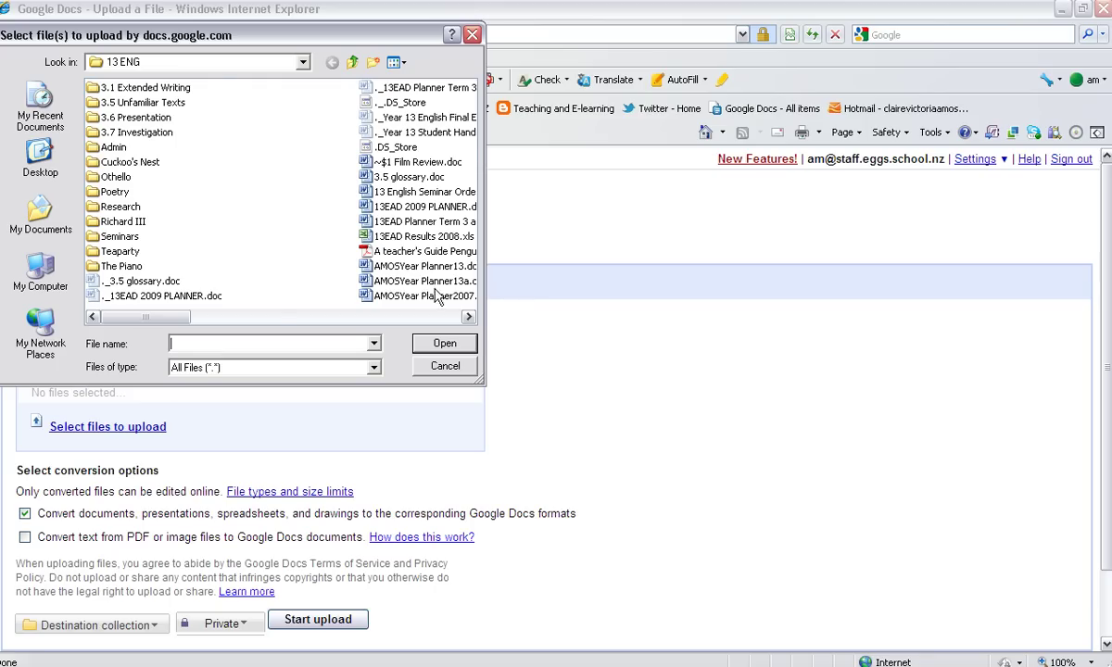
click(469, 317)
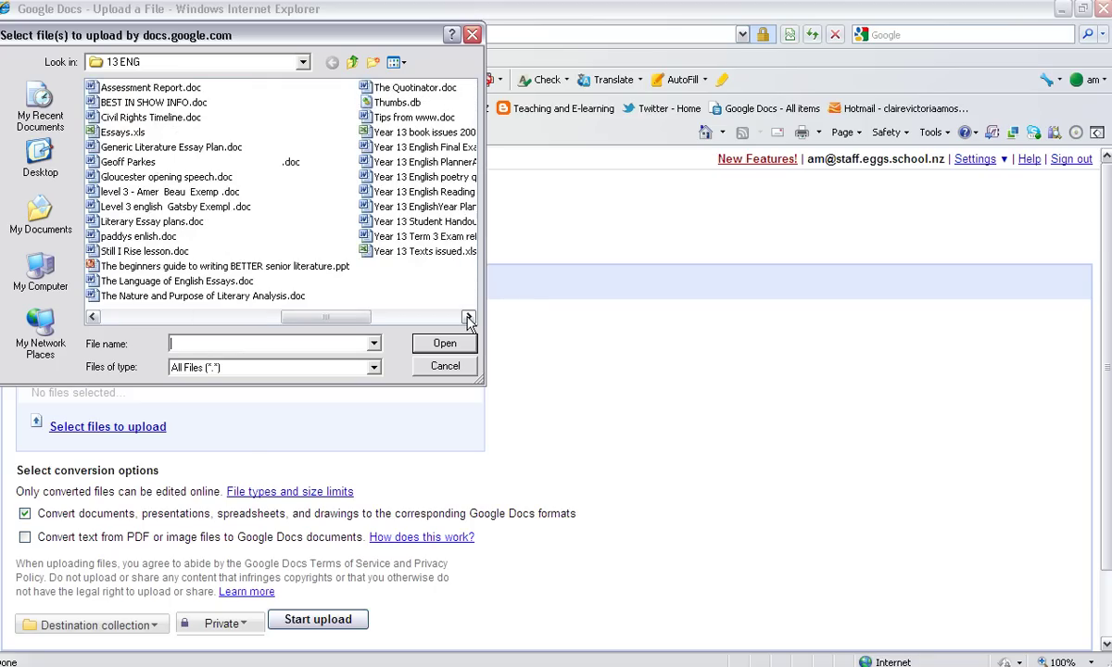
double_click(297, 264)
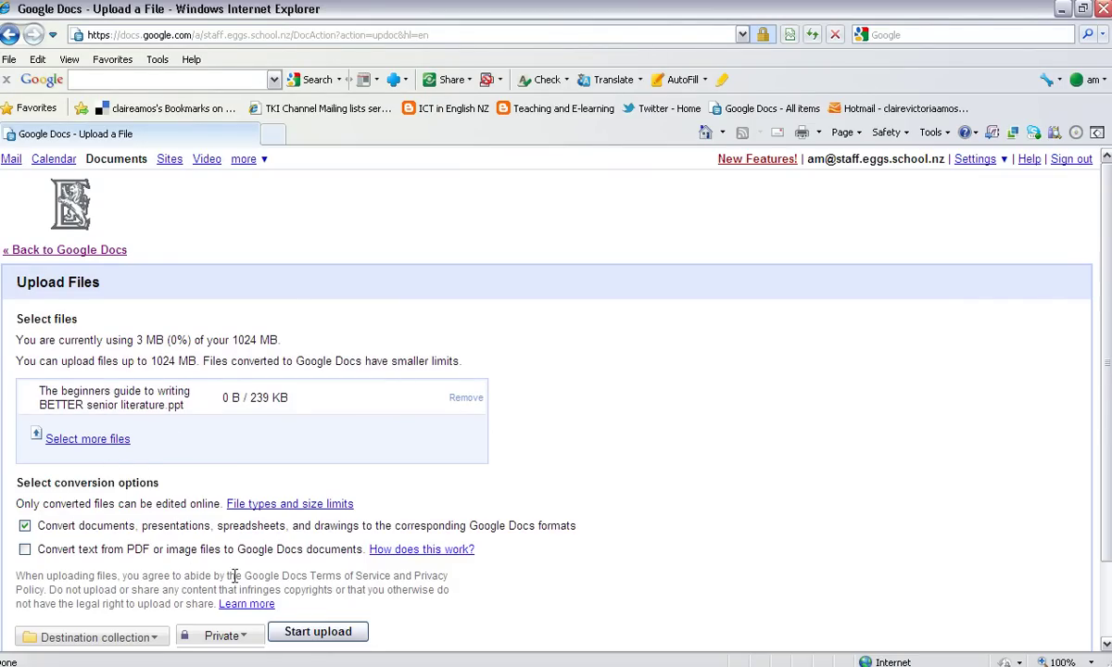
click(314, 634)
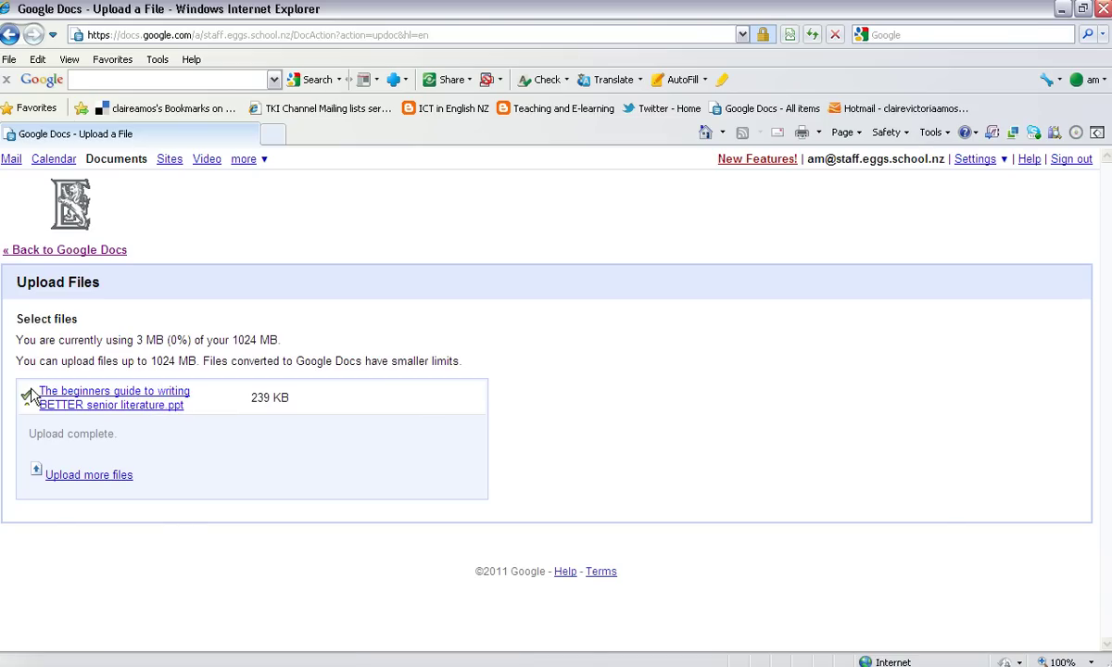
- Open the uploaded beginners guide presentation and maximize its editor window
click(93, 405)
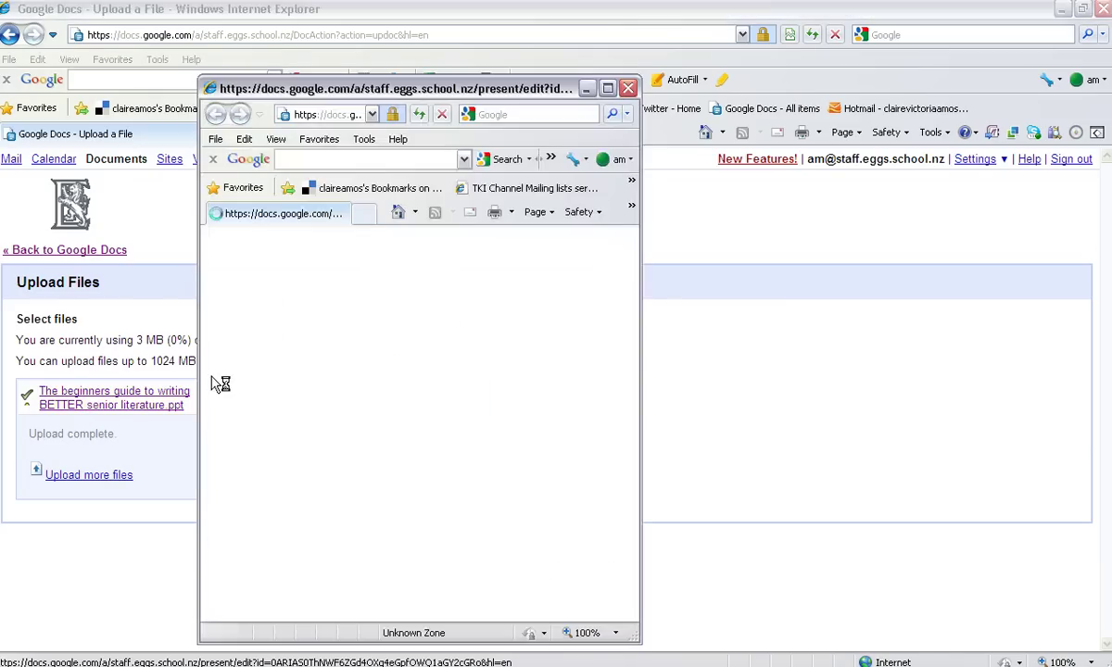
click(609, 89)
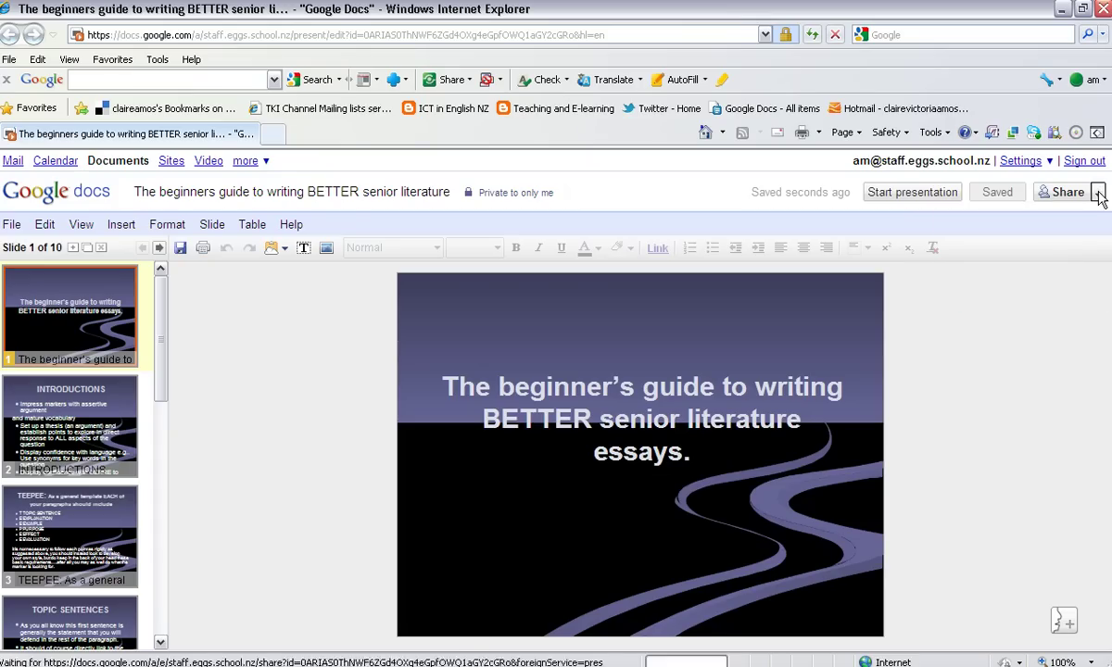
- Publish the presentation to the web through Share > Publish / embed
click(1098, 194)
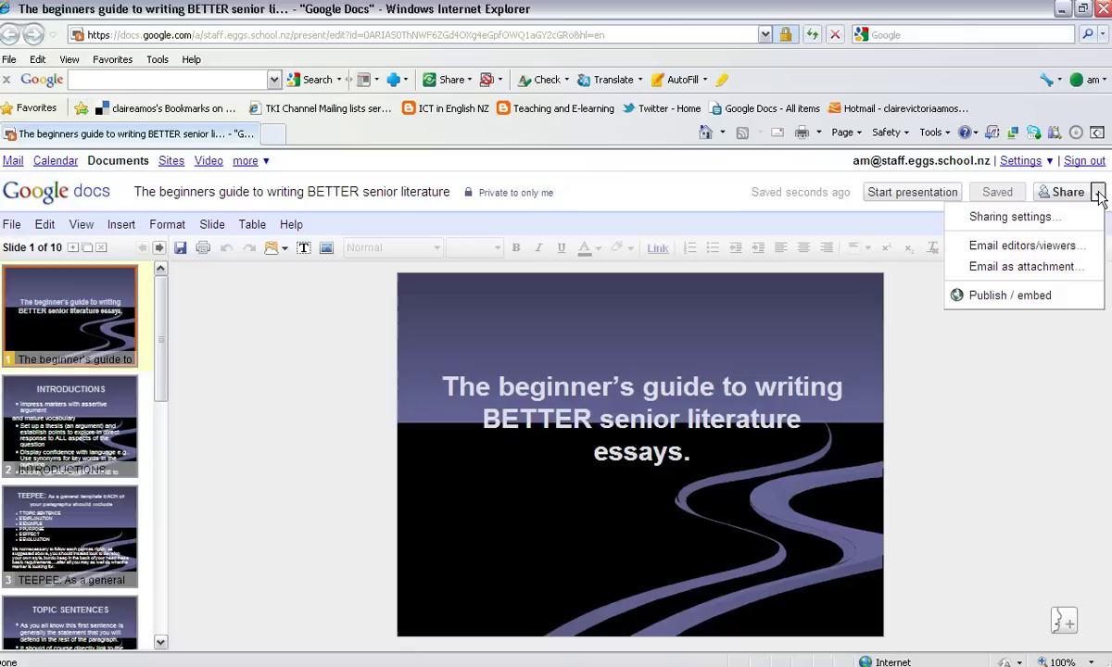
click(1048, 302)
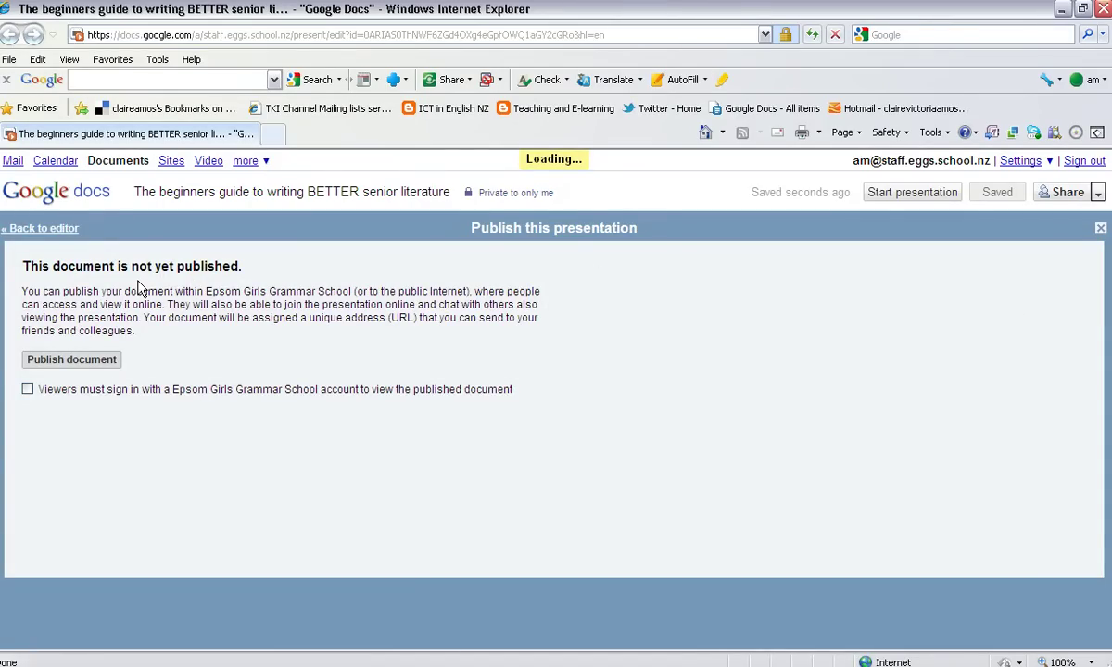
click(71, 362)
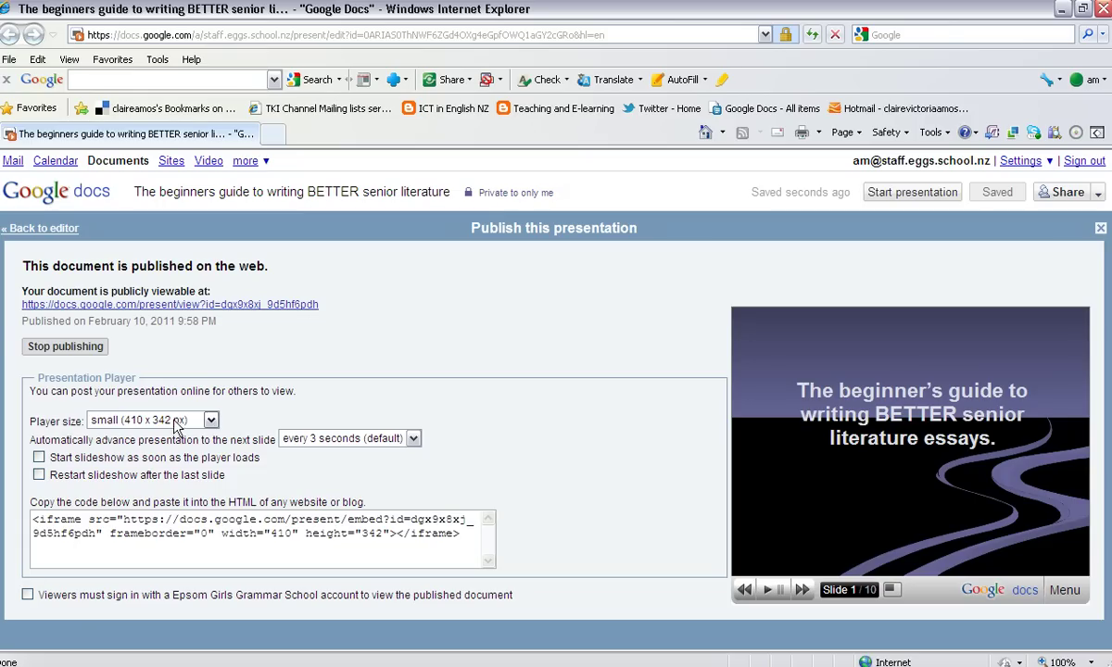
- Keep the small player size and the 3-second slide advance interval
click(209, 423)
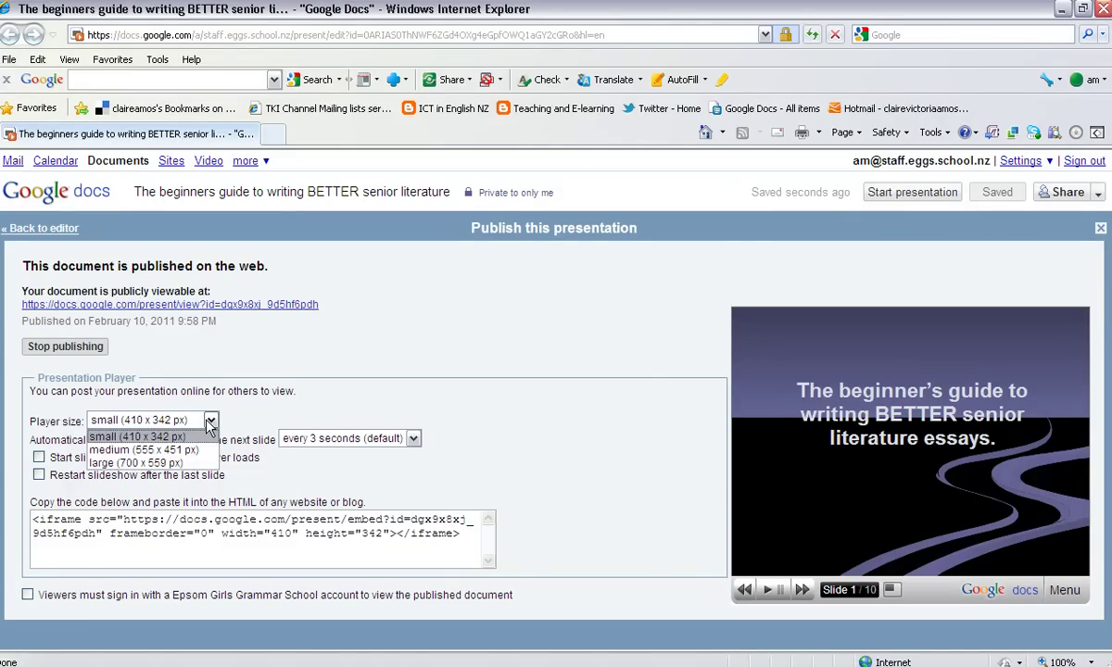
click(210, 423)
click(413, 442)
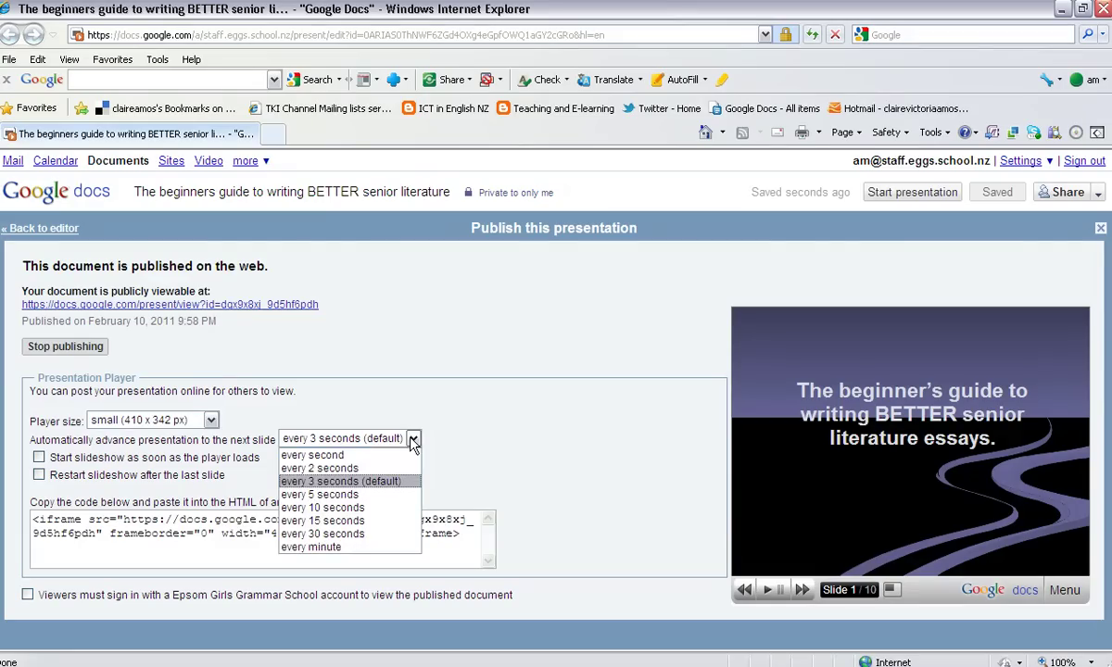
click(413, 443)
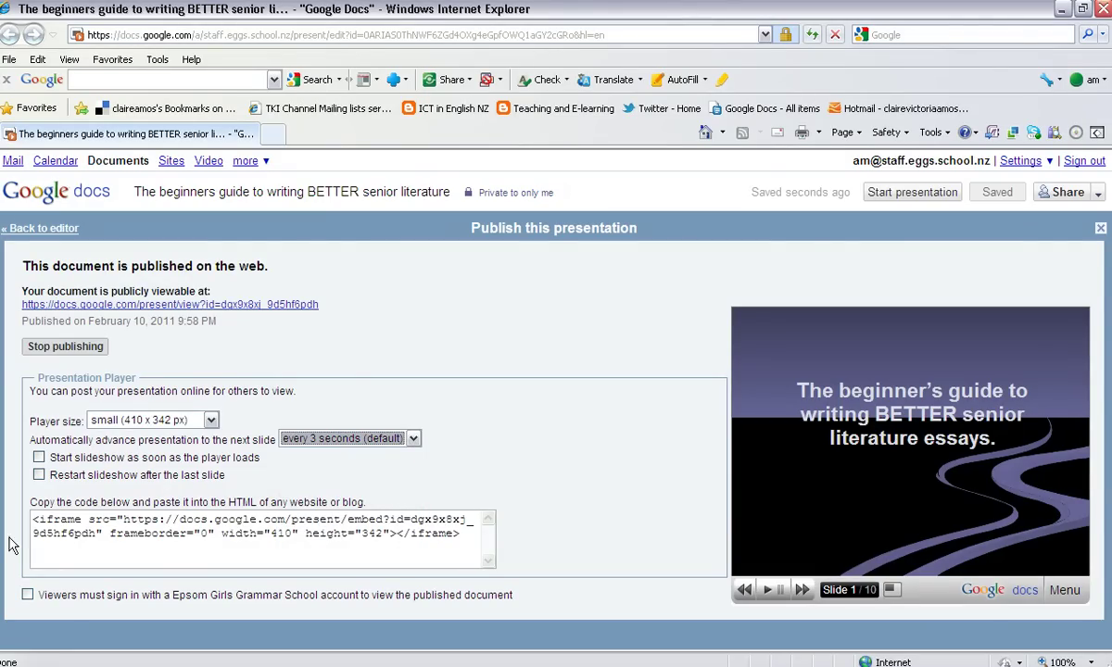
- Copy the small-player iframe embed code to the clipboard
drag(33, 520, 449, 535)
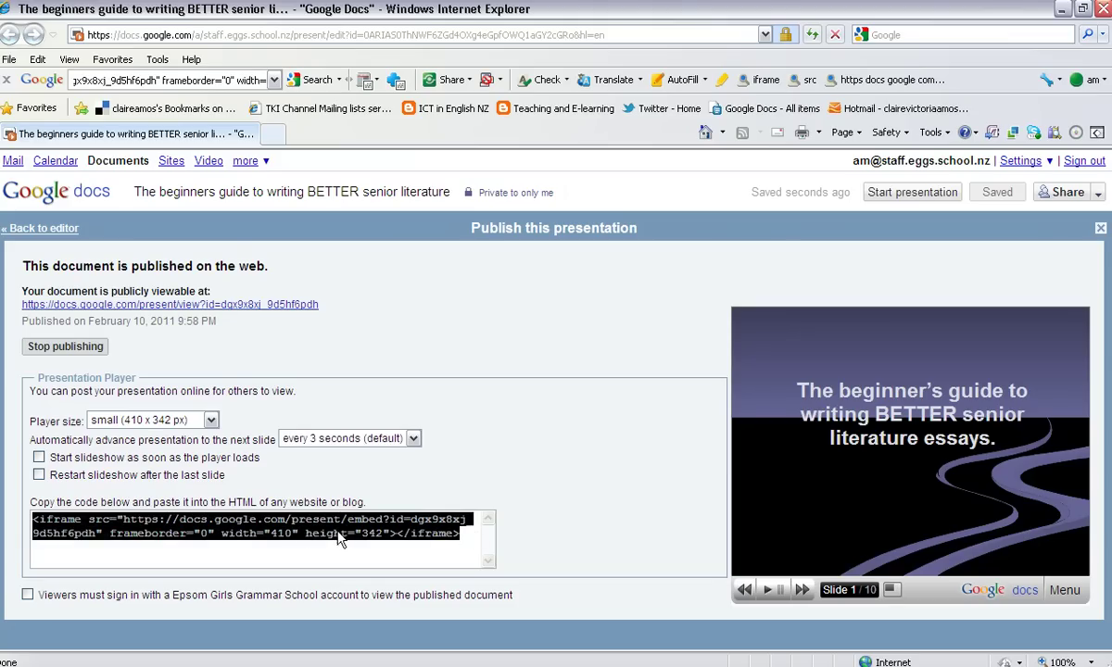
right_click(266, 535)
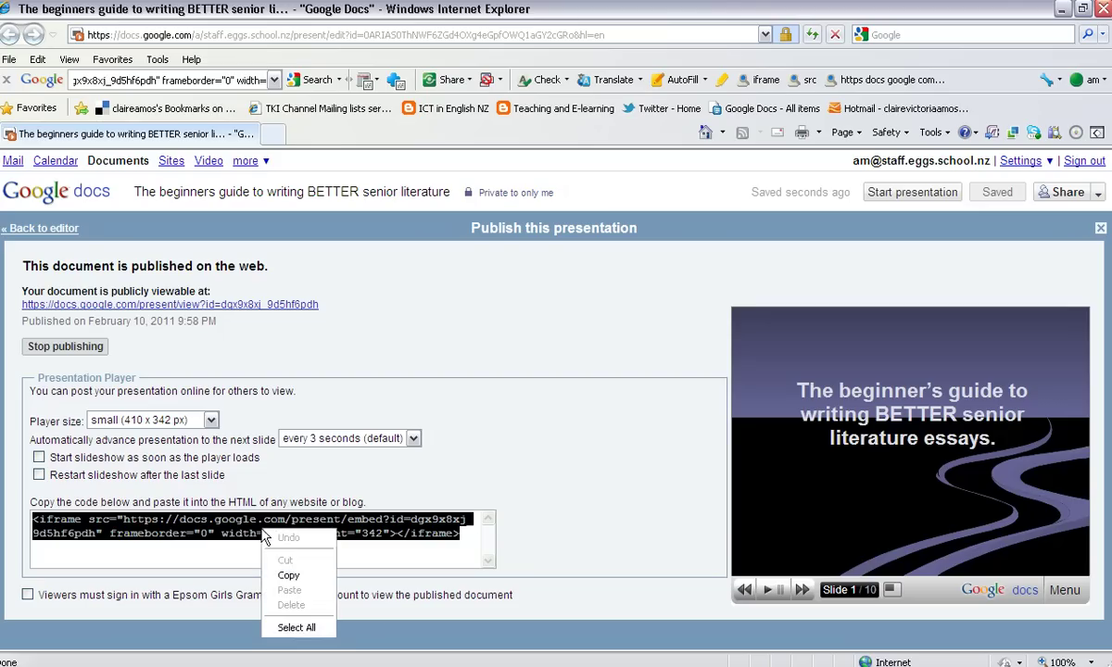
click(290, 577)
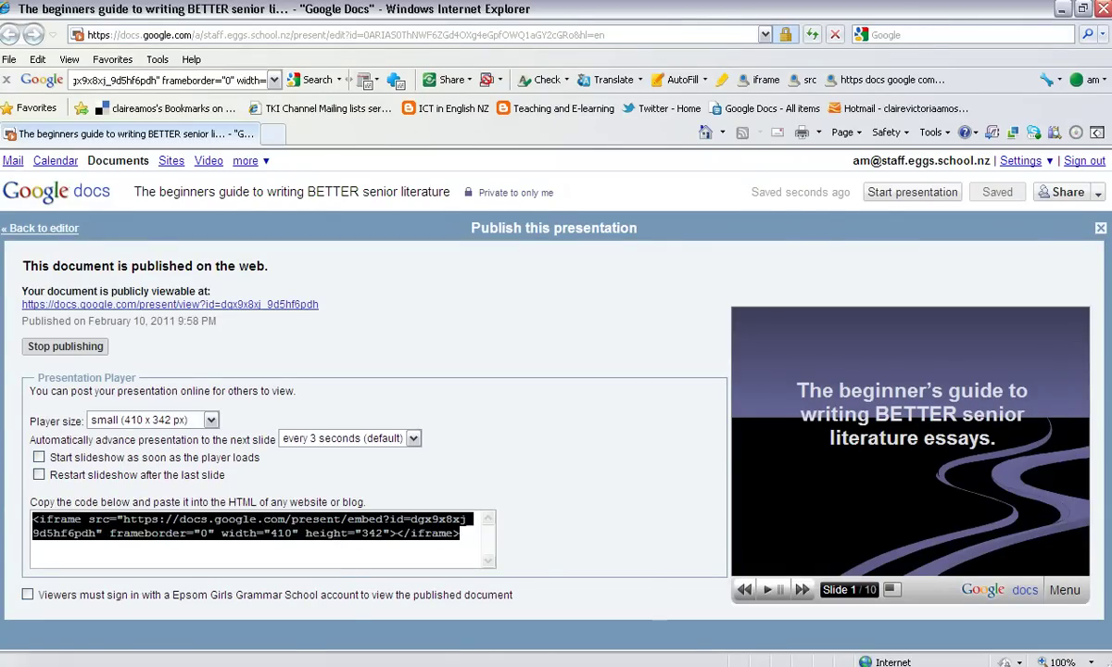
click(445, 661)
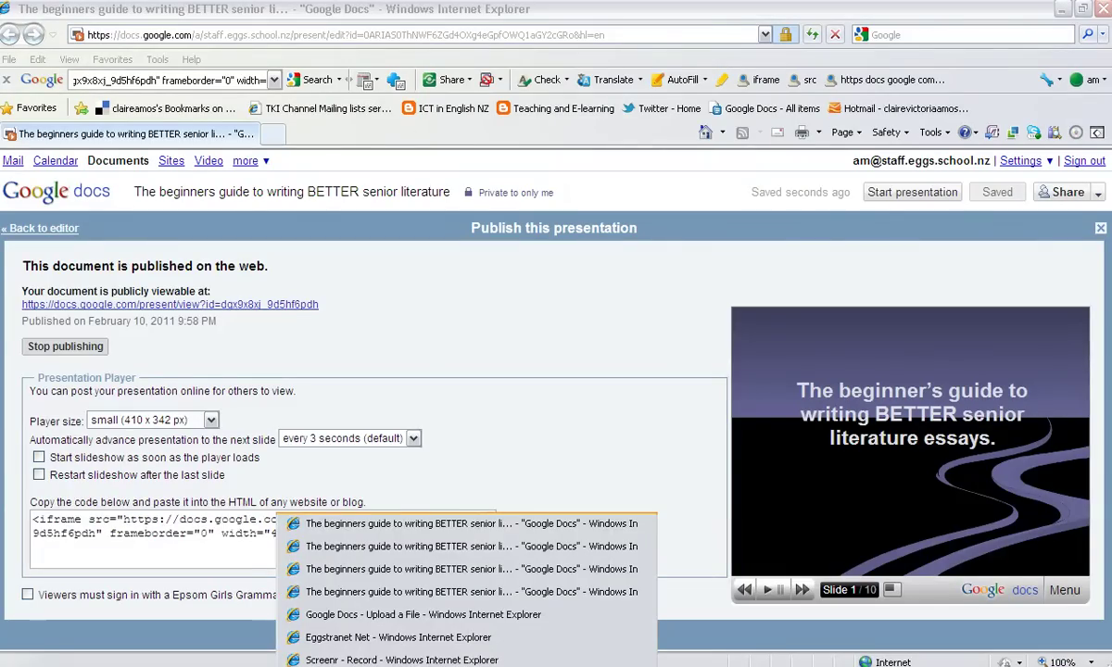
- Switch to the Moodle window and open 11ENGAM from My courses
click(408, 638)
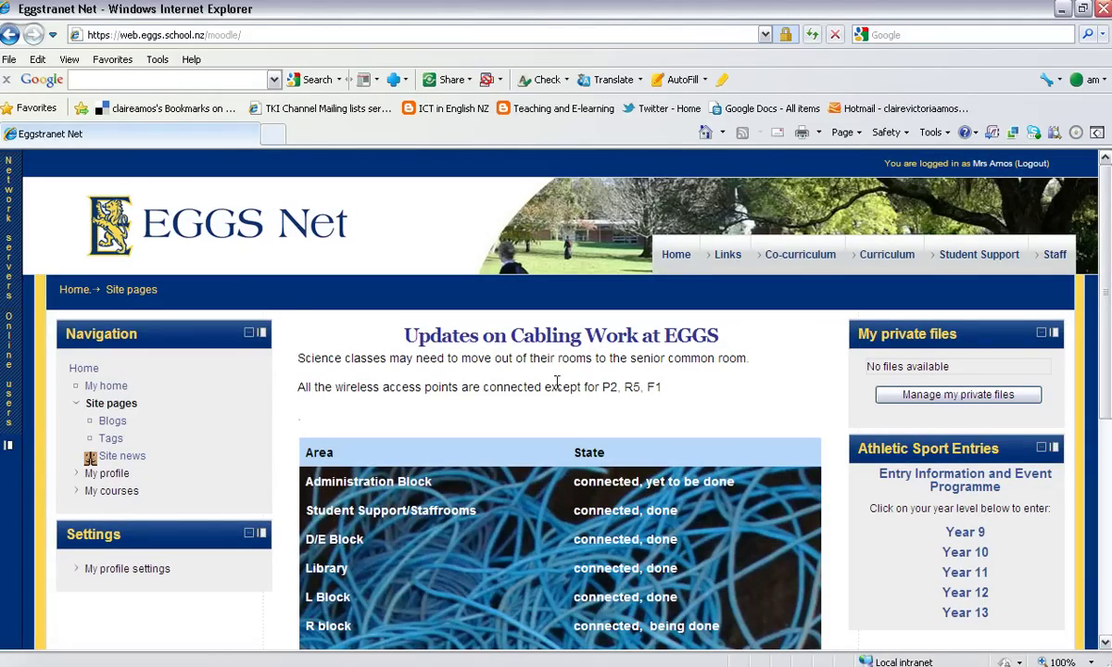
click(113, 492)
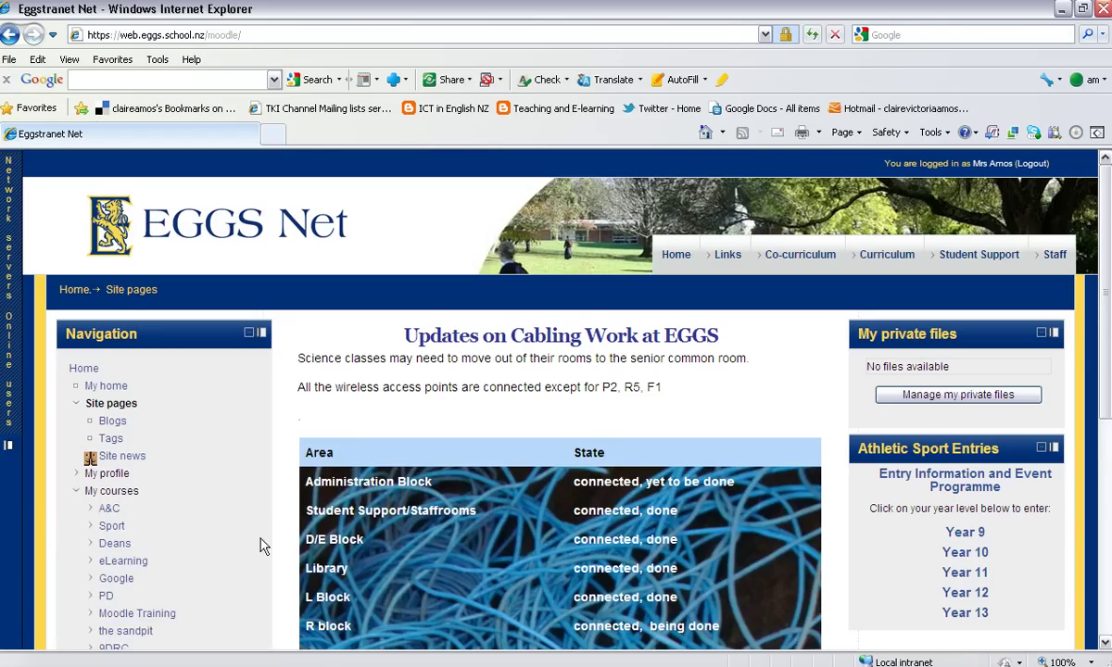
scroll(1108, 385, down, 2)
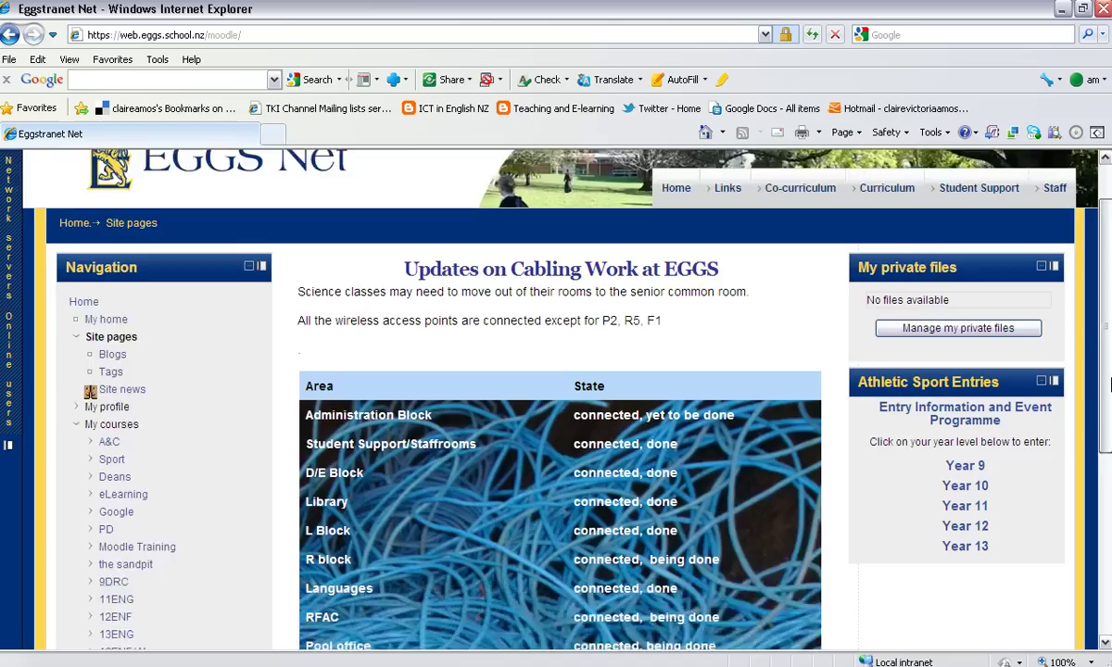
scroll(1108, 385, down, 3)
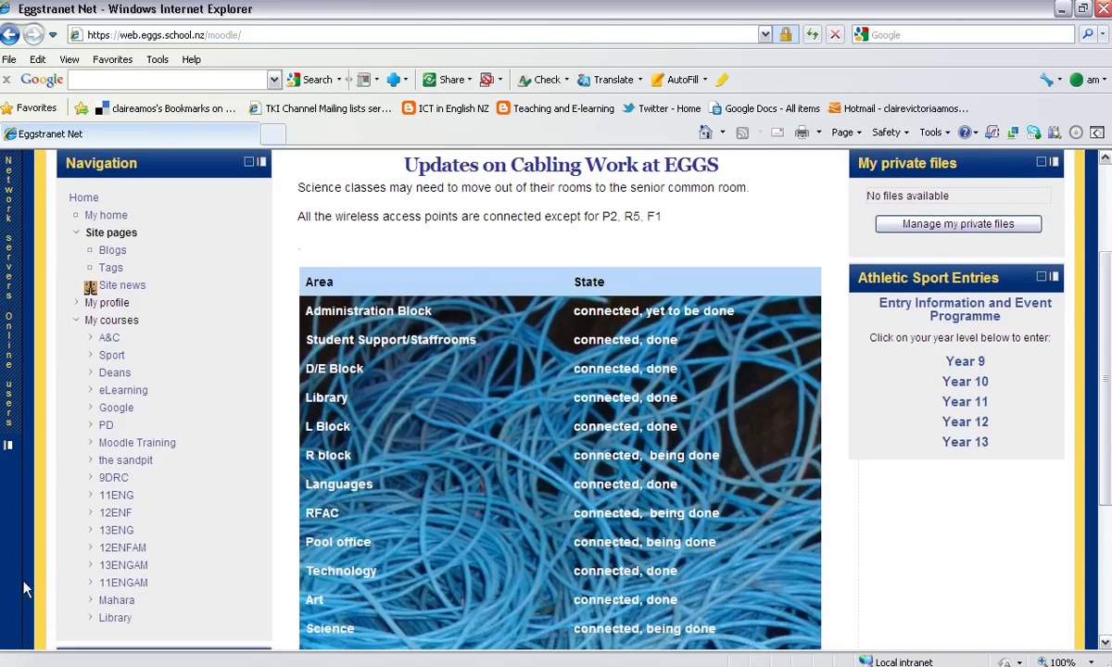
click(128, 584)
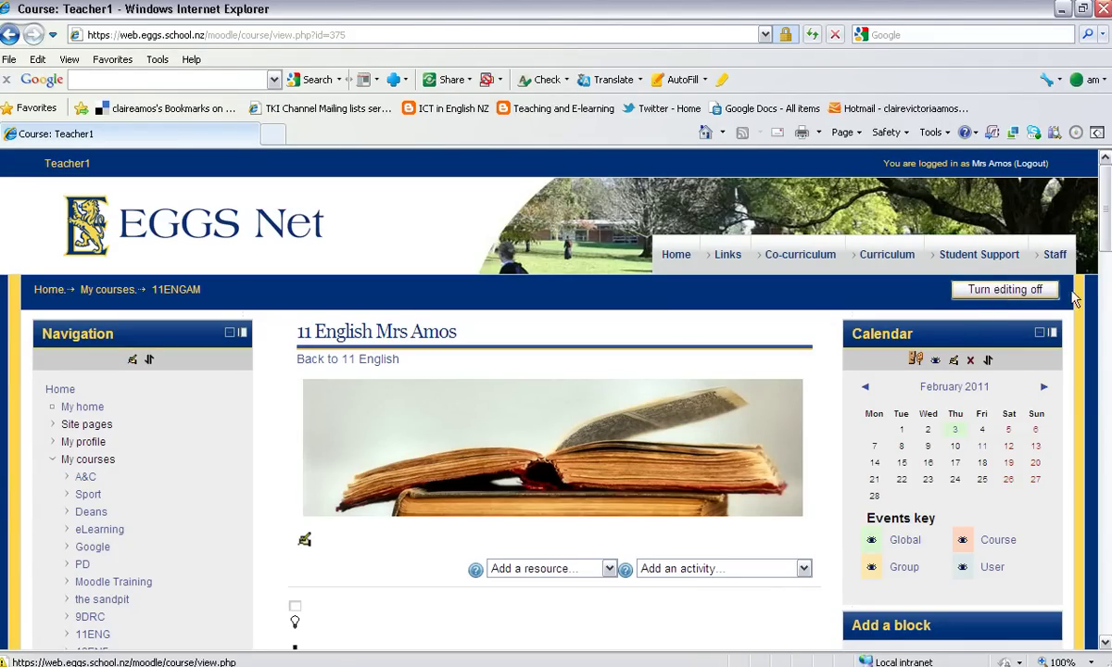
- Add a Label resource to the General Course Information and Resources section
drag(1105, 245, 1105, 320)
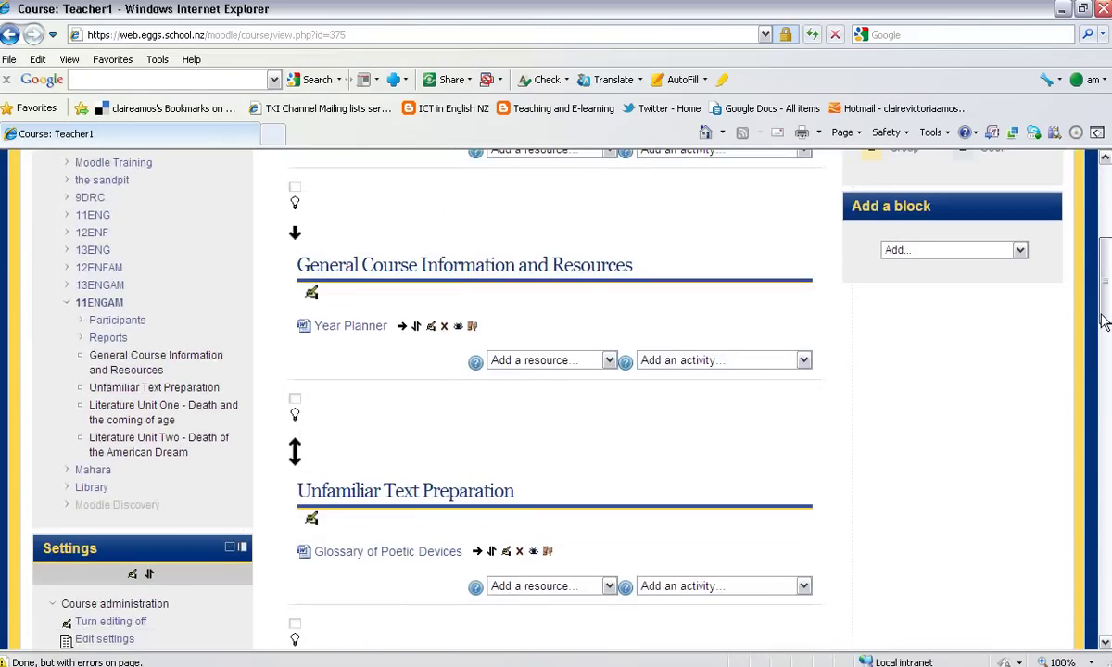
click(609, 360)
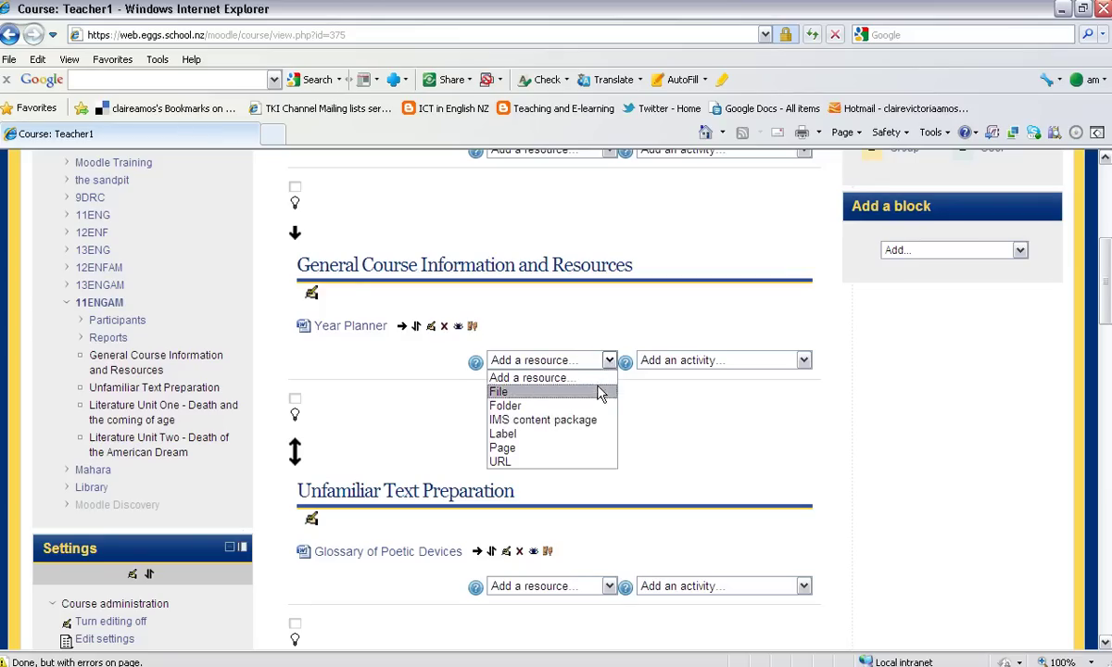
click(590, 435)
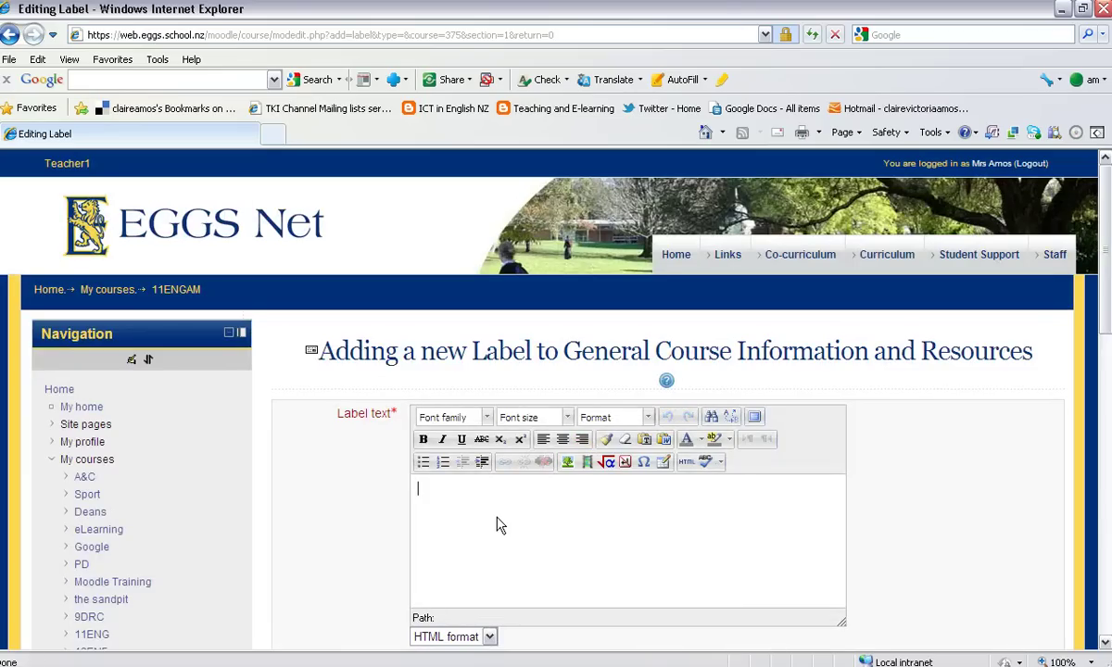
- Enter 'How to write an essay' as a bold heading with a new line below
text(Ho)
text(w to )
text(write an )
text(essay)
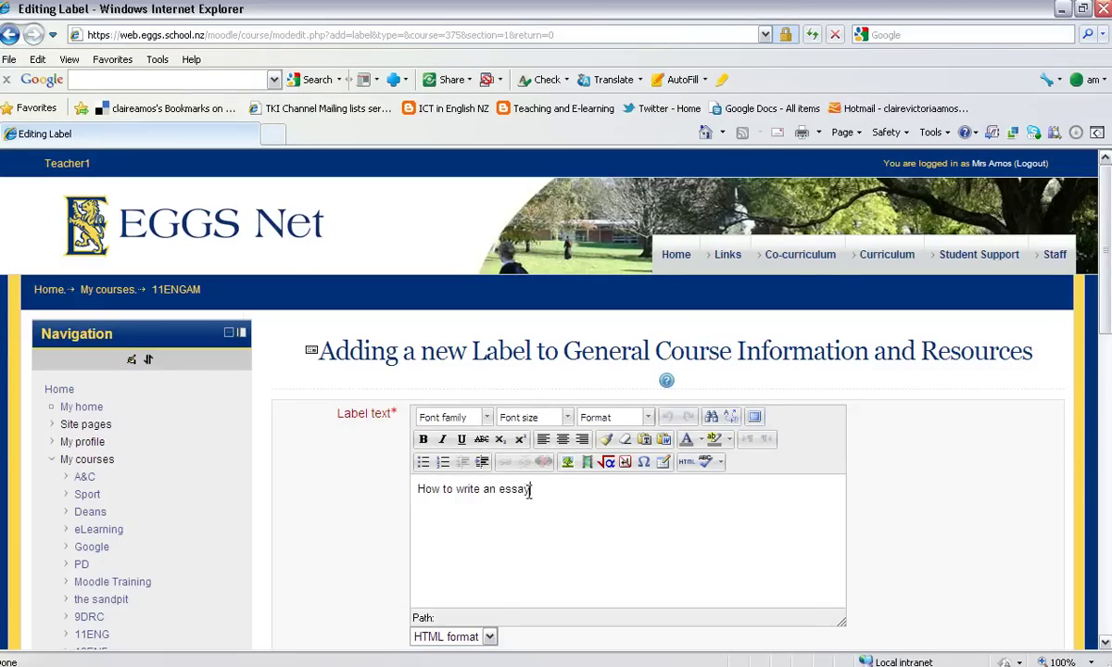
drag(529, 489, 398, 506)
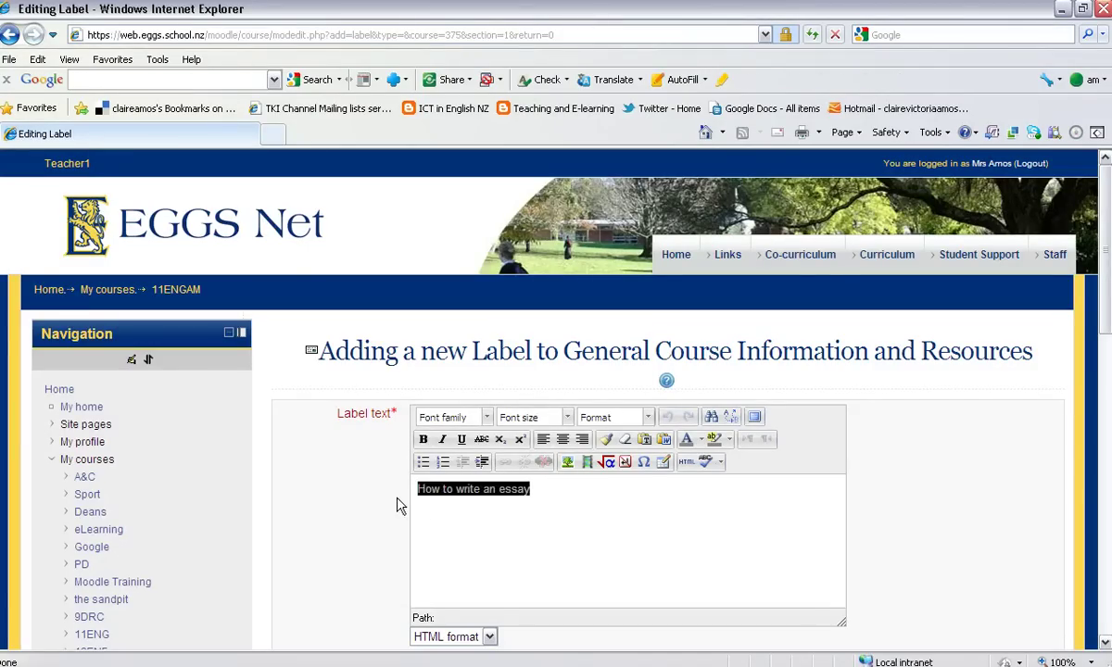
click(423, 441)
click(424, 441)
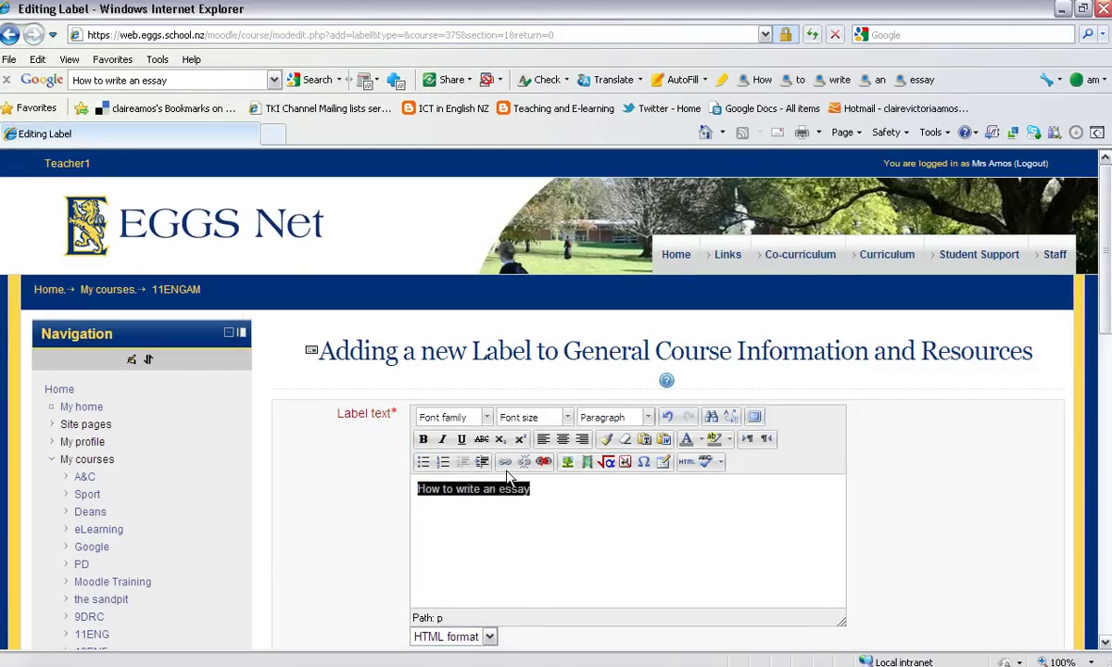
click(424, 440)
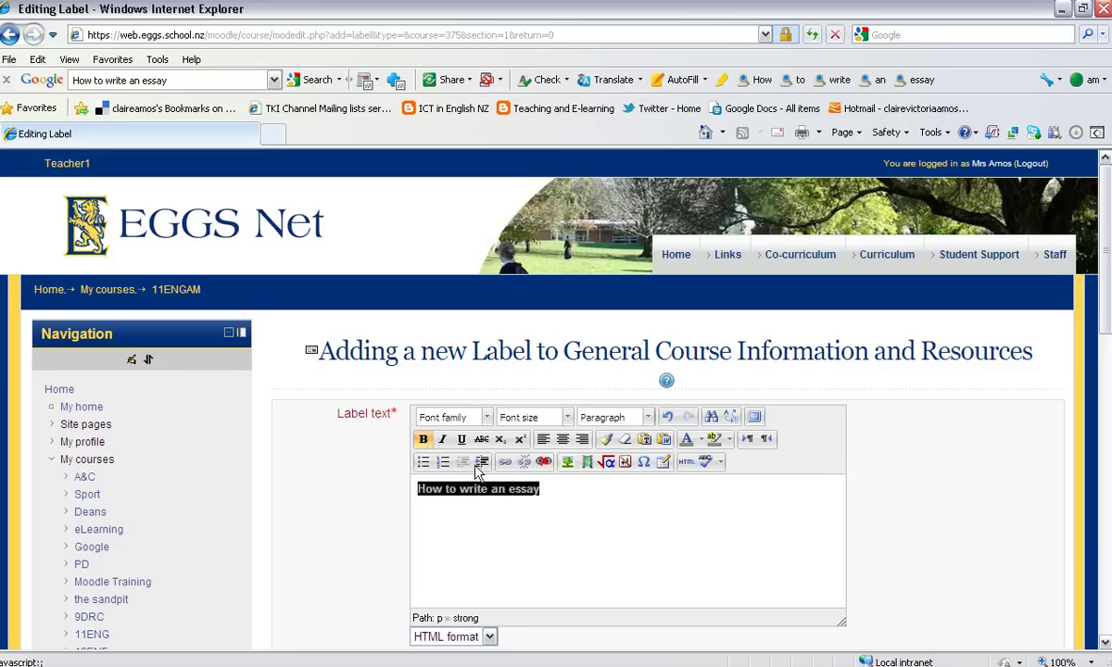
click(556, 490)
key(Return)
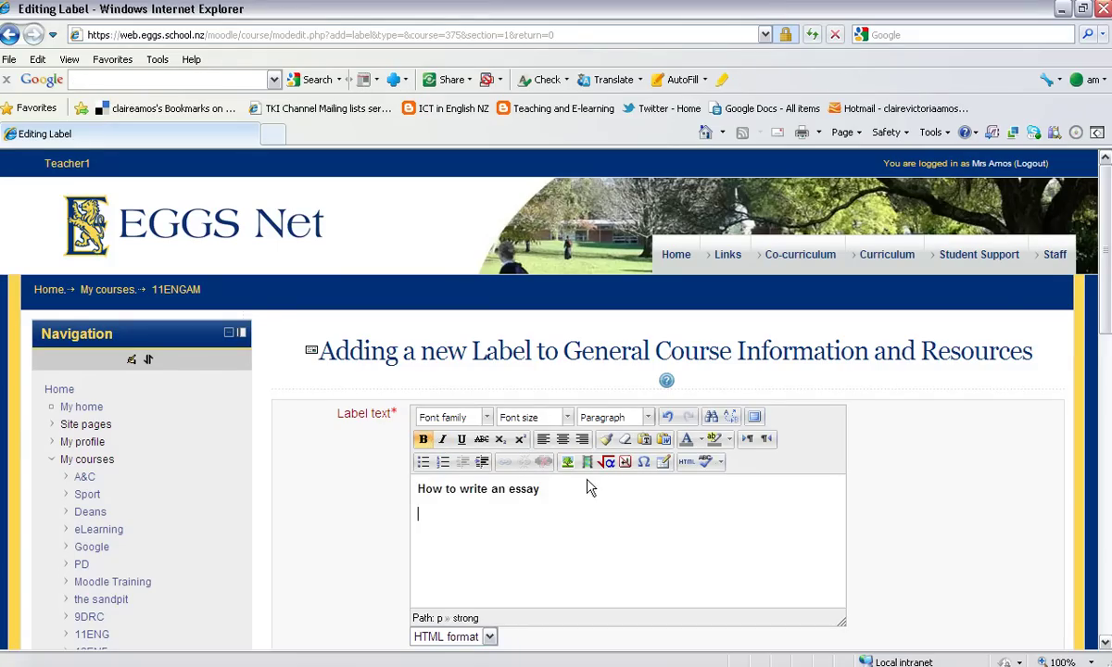
- Paste the slideshow's iframe code into the label's HTML source and apply it
click(690, 463)
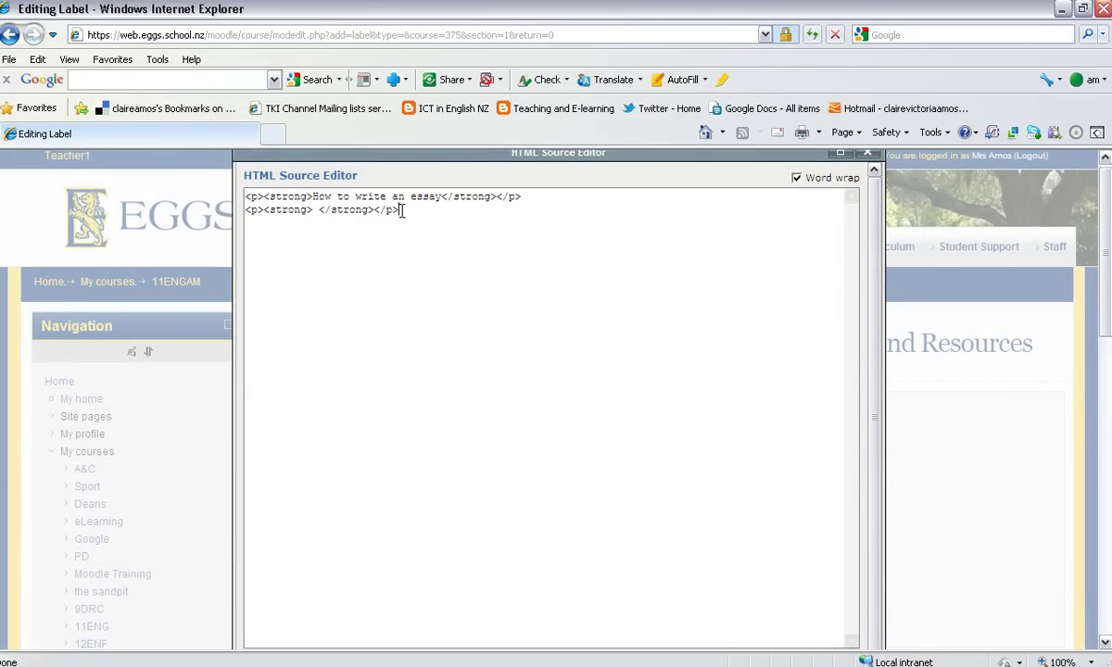
key(Return)
right_click(292, 247)
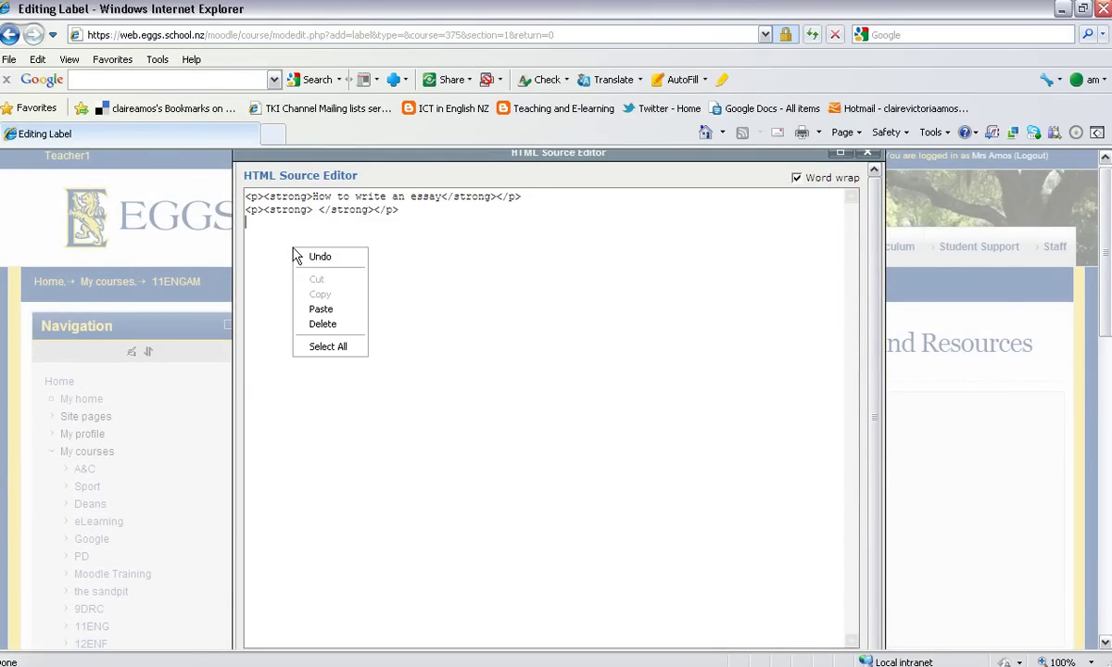
click(314, 310)
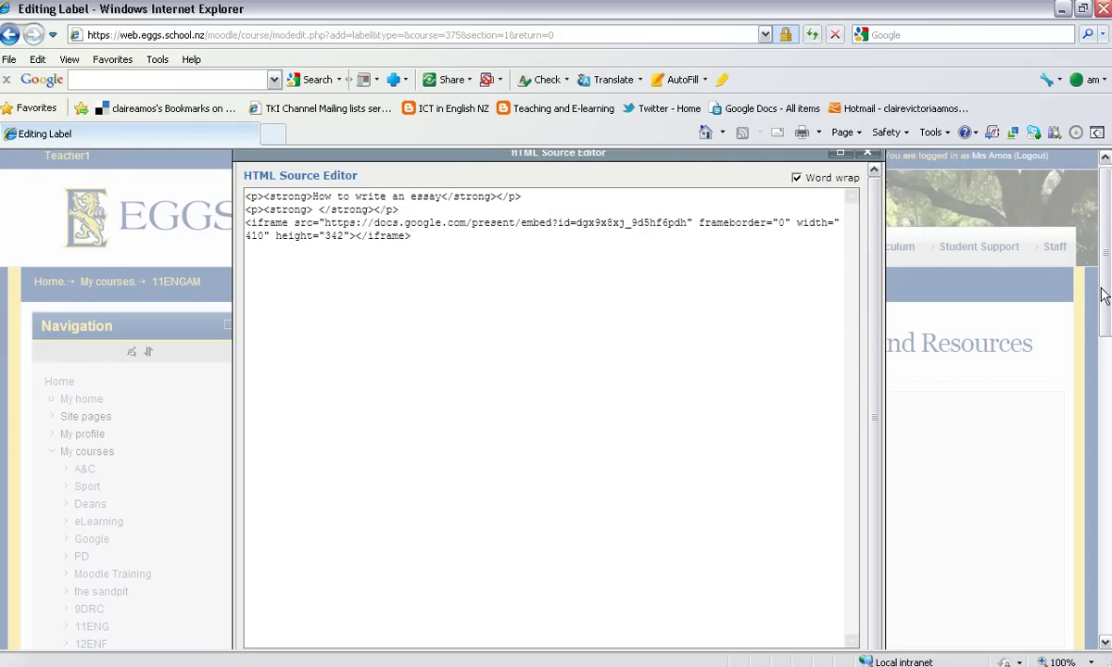
scroll(1103, 295, down, 3)
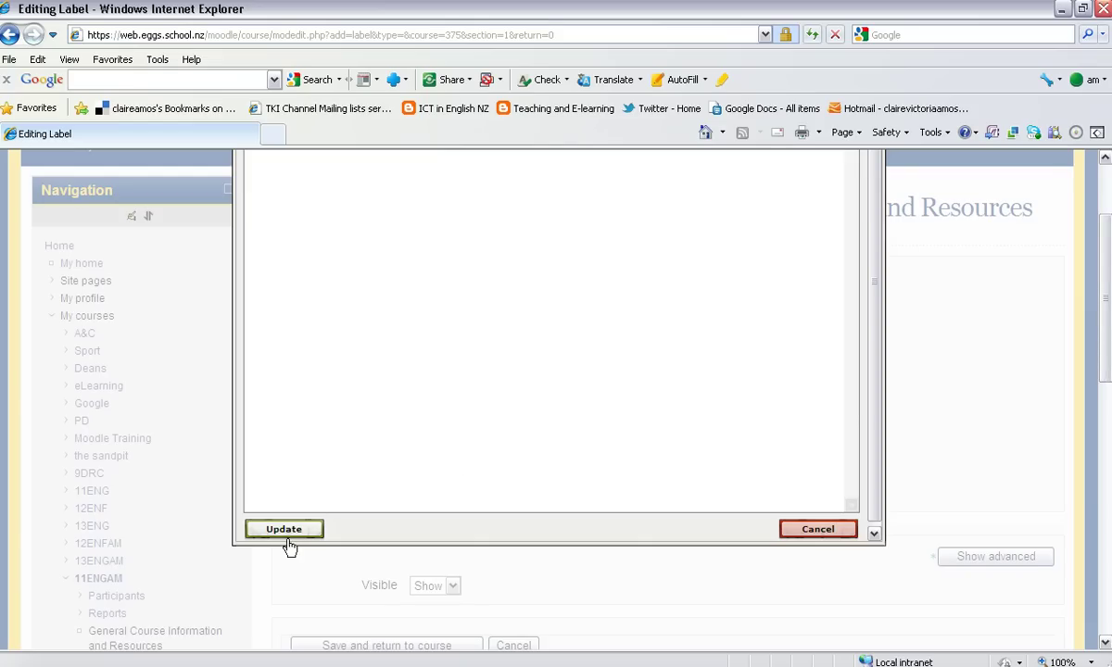
click(285, 531)
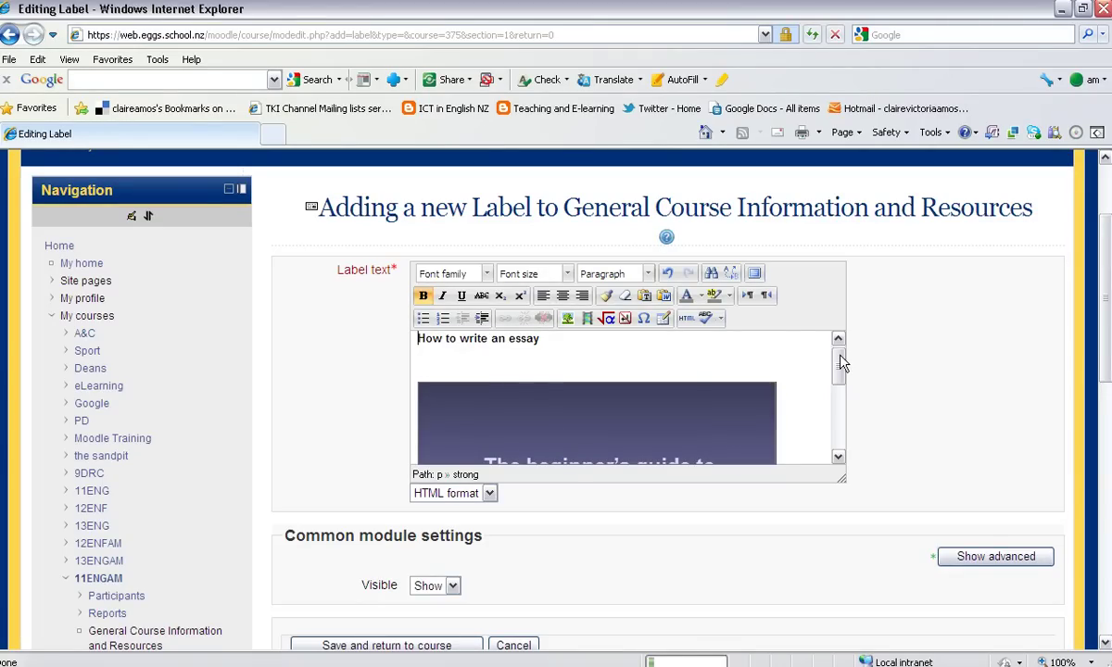
- Preview the embedded slideshow in the label editor and save the label back to the course
drag(839, 362, 844, 390)
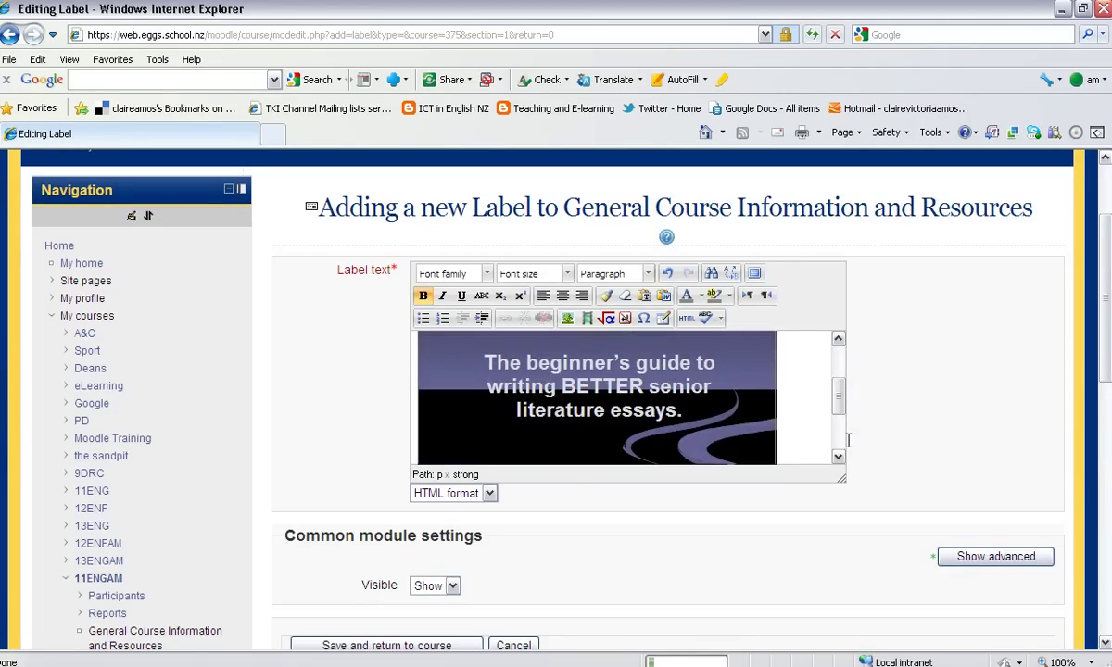
scroll(1103, 365, down, 2)
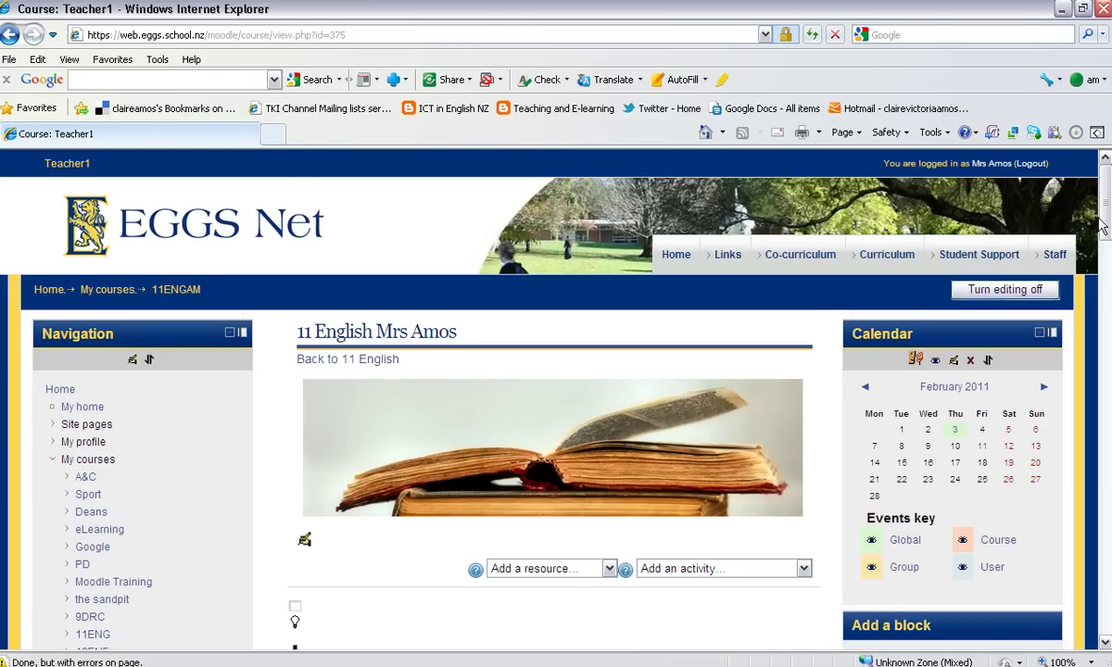
- Scroll to the 'How to write an essay' label's embedded slideshow, then bring up the Start menu
drag(1108, 215, 1106, 306)
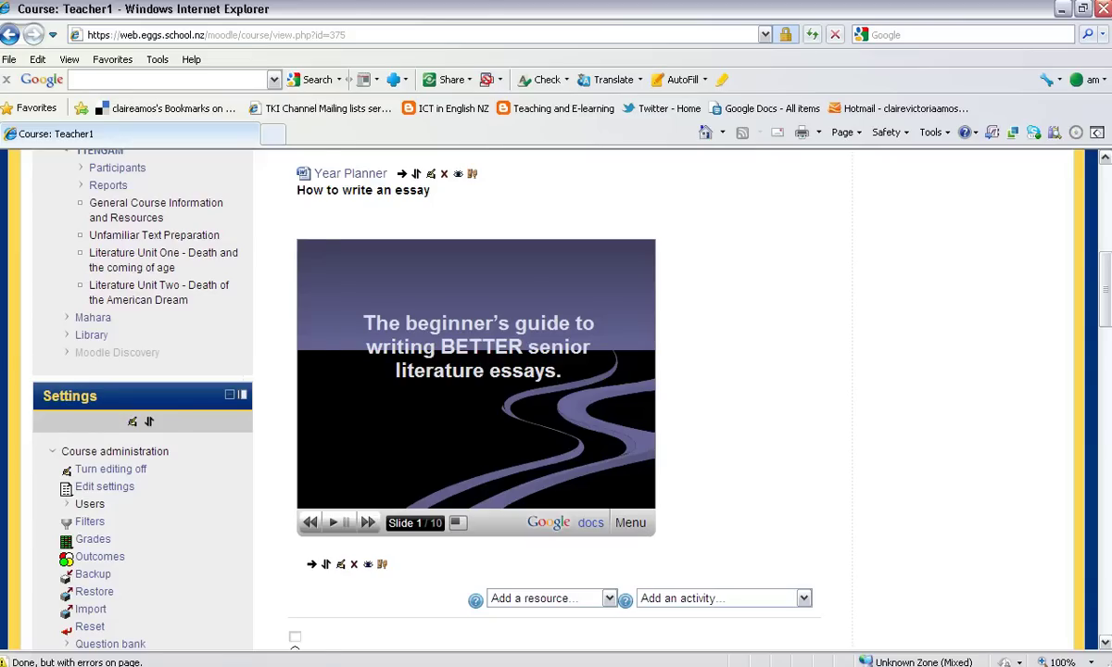
key(super)
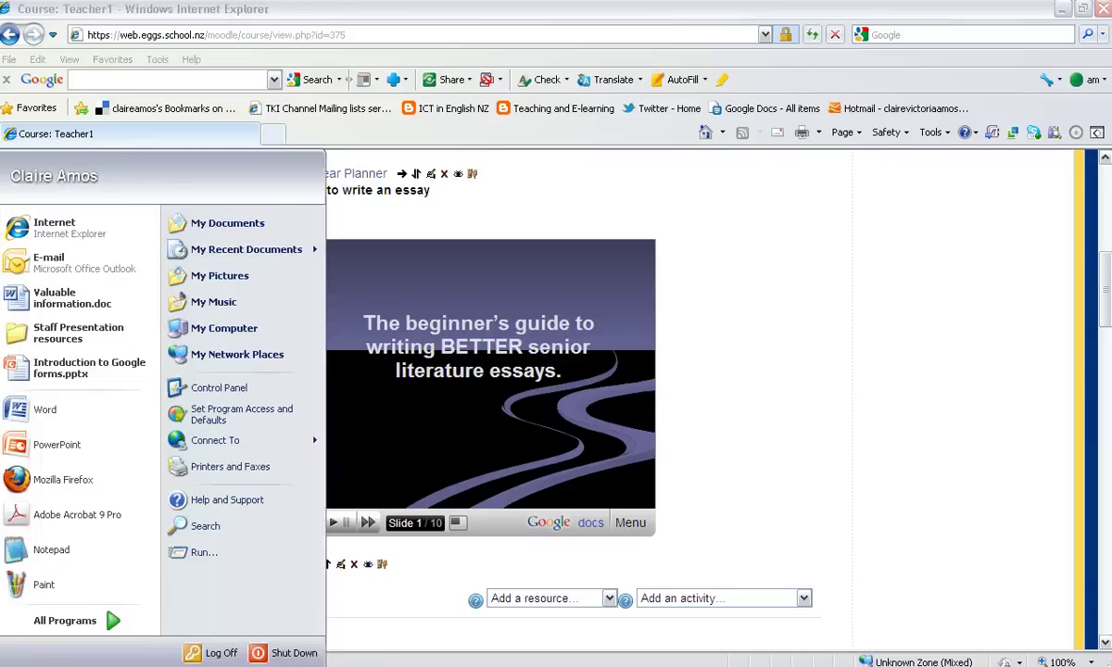